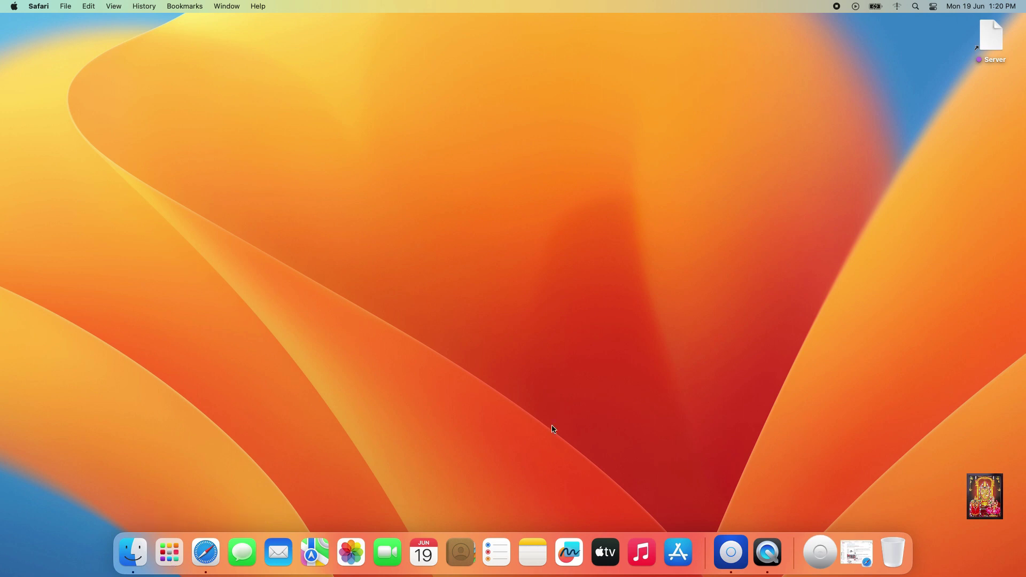
- Launch Google Chrome from the Launchpad app grid
click(176, 545)
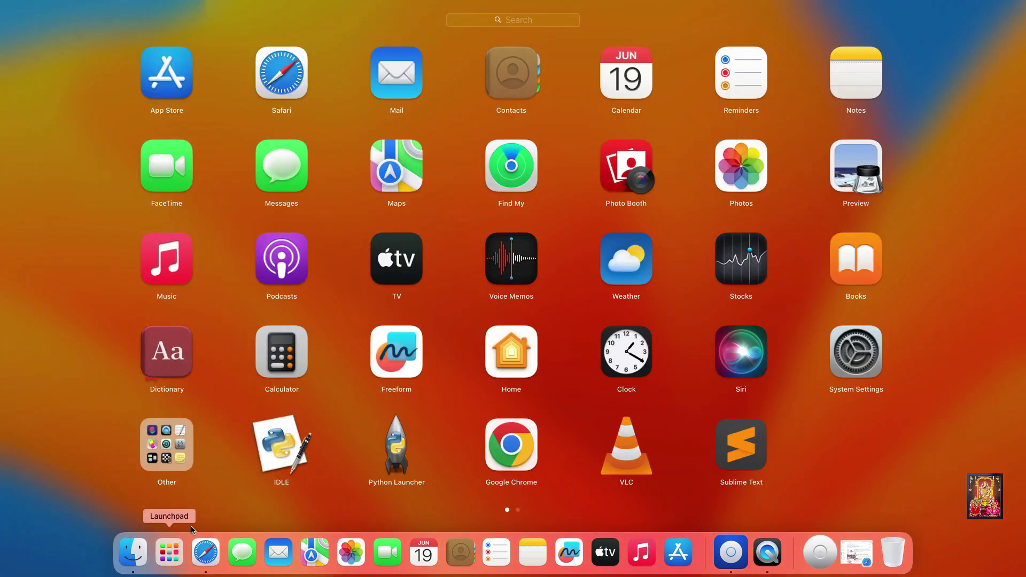
click(512, 451)
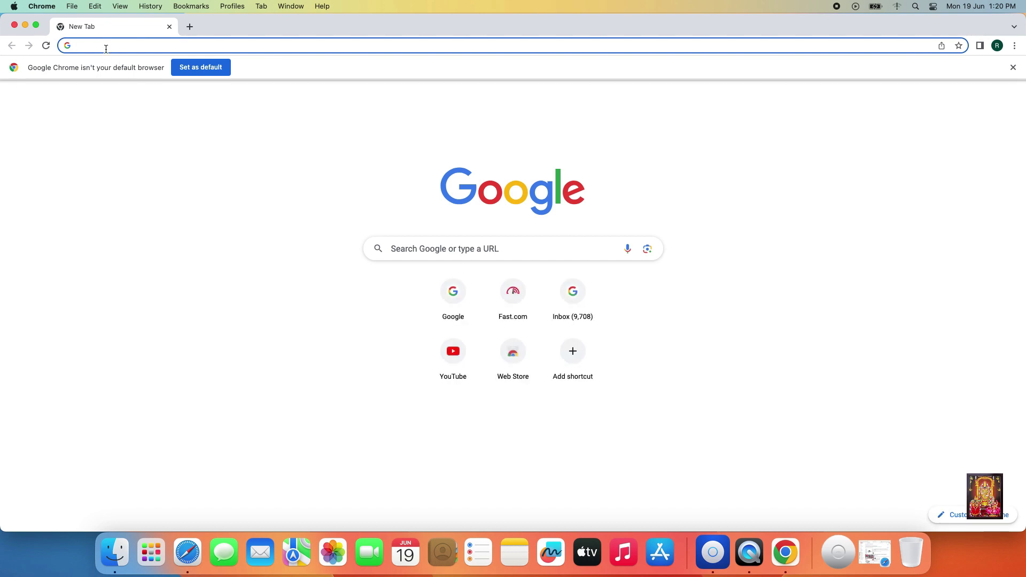
- Search google.com for 'download sketchup for mac' using the suggested query
text(google.com)
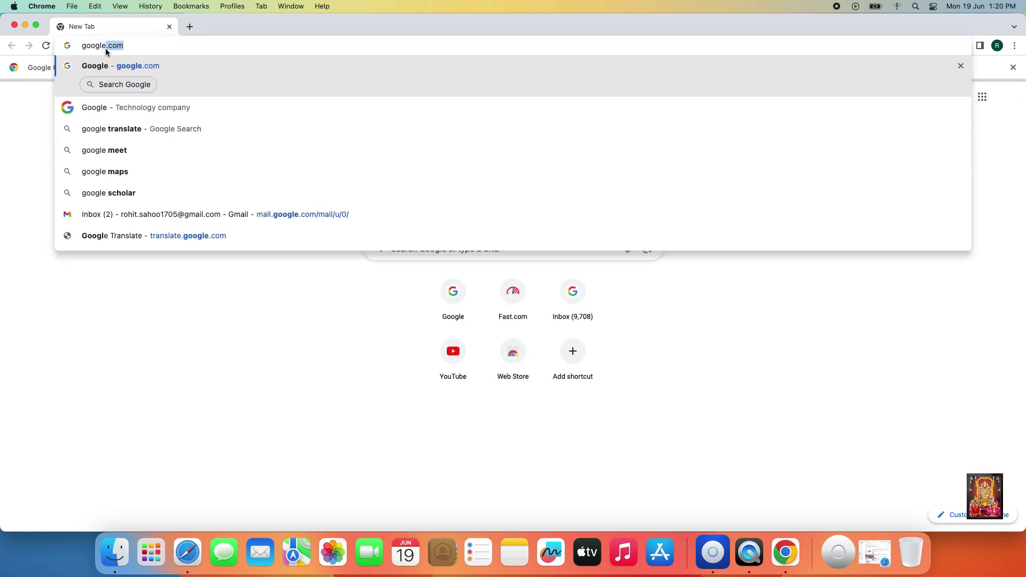
key(Return)
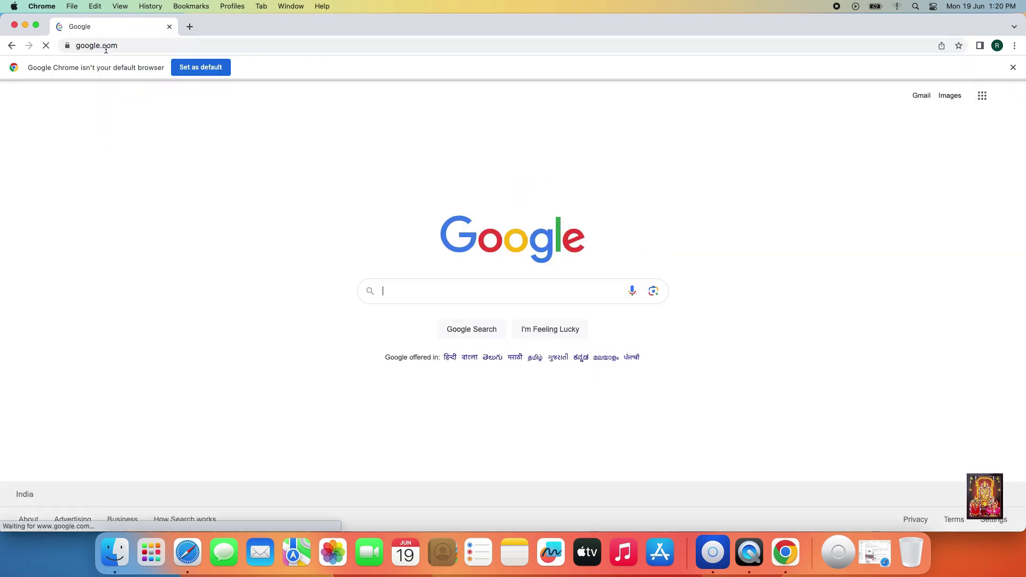
text(do)
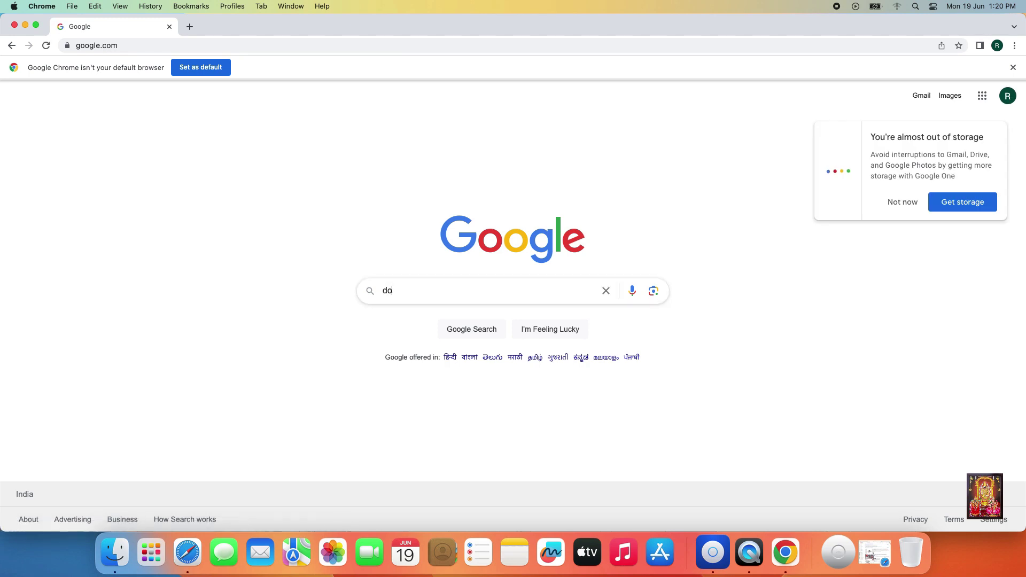
text(wnload ske)
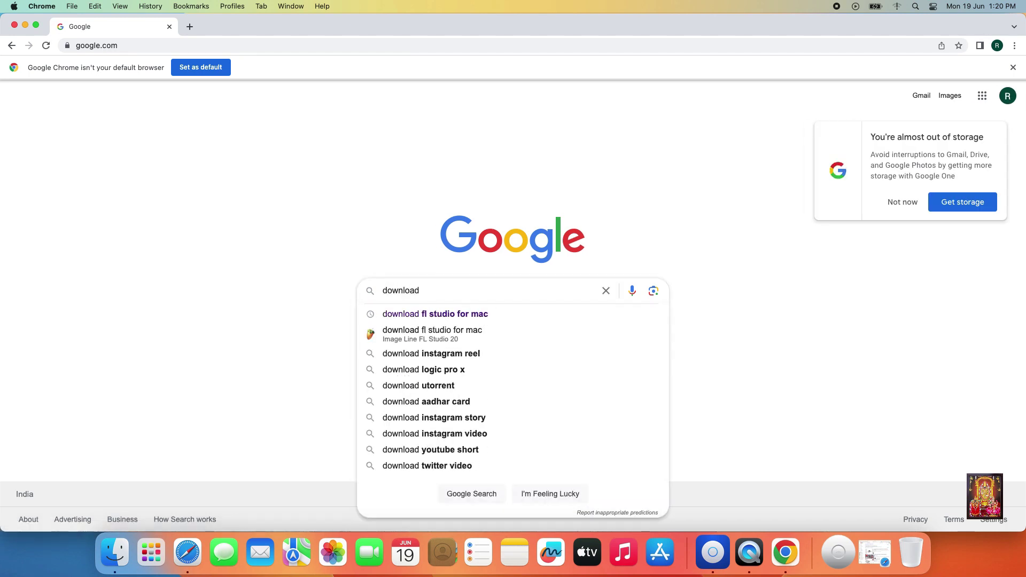
key(Down)
key(Down)
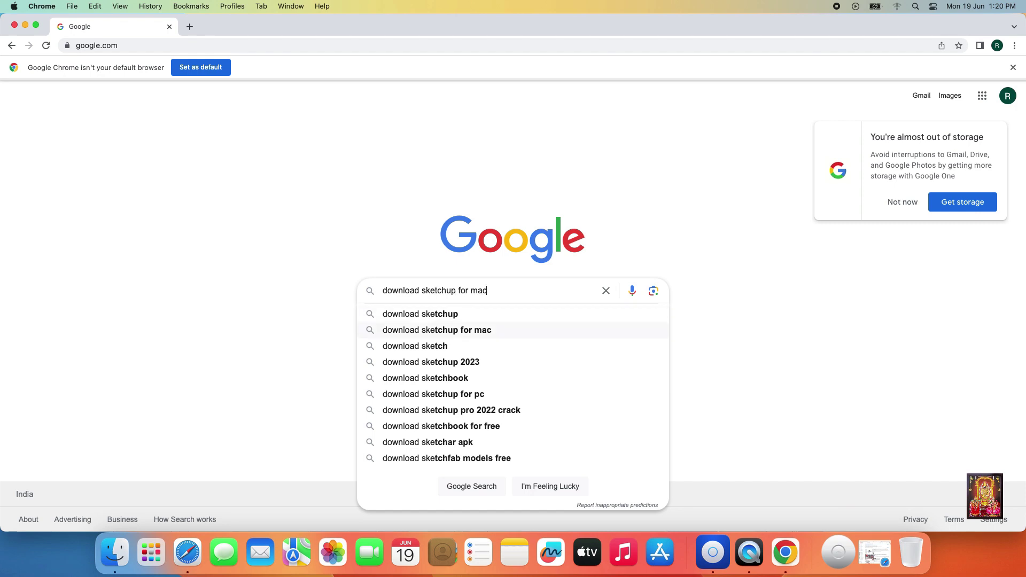
key(Return)
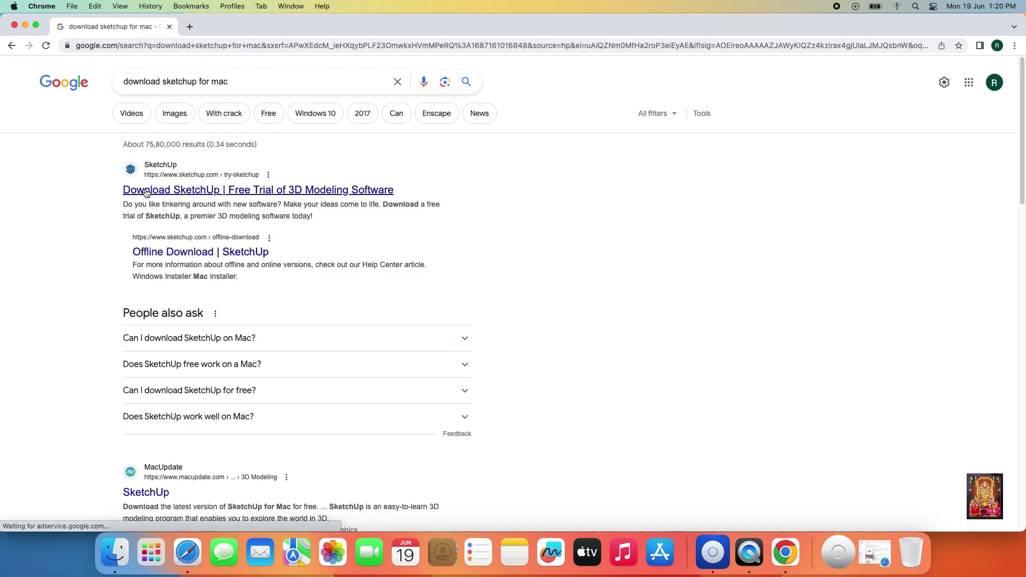
- Open SketchUp's official download result, accept all cookies, and start the 30-day professional trial
click(236, 195)
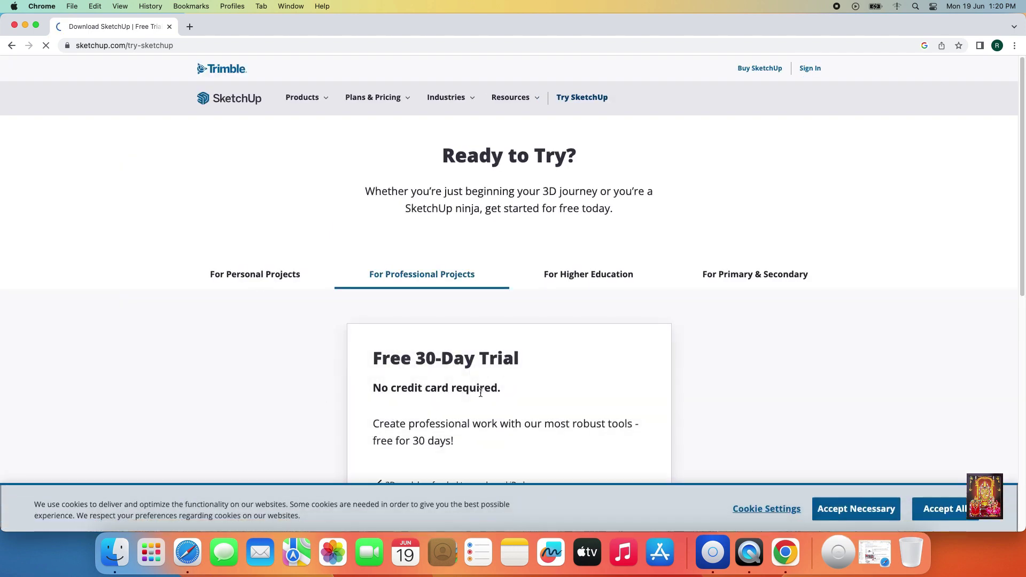
click(950, 511)
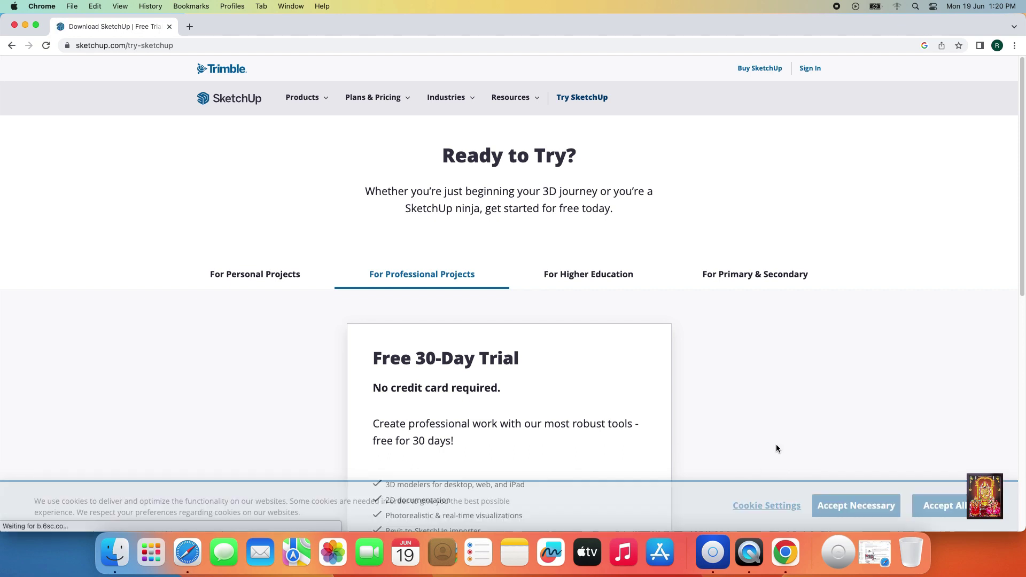
scroll(534, 443, down, 3)
scroll(534, 444, down, 2)
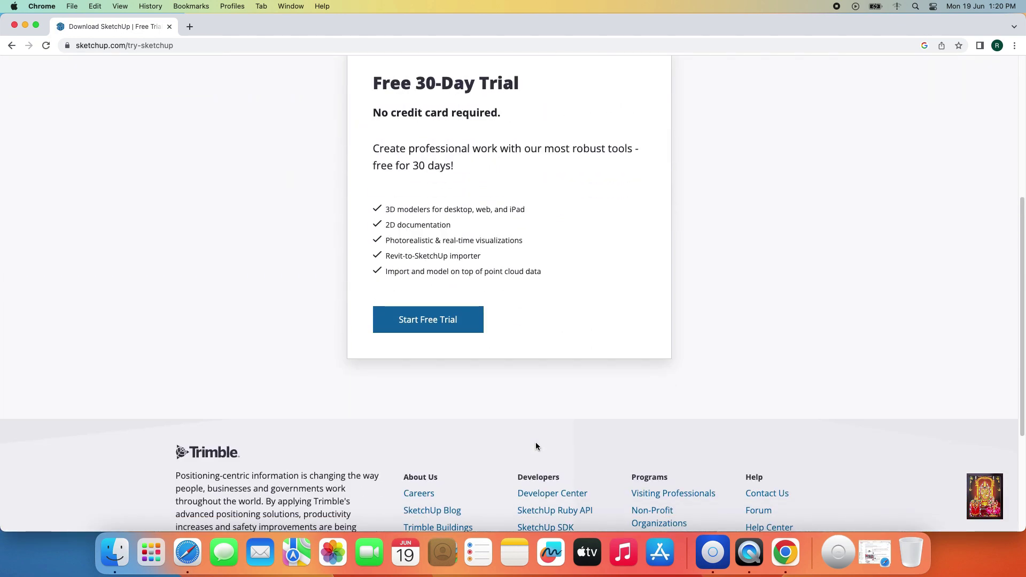
click(437, 323)
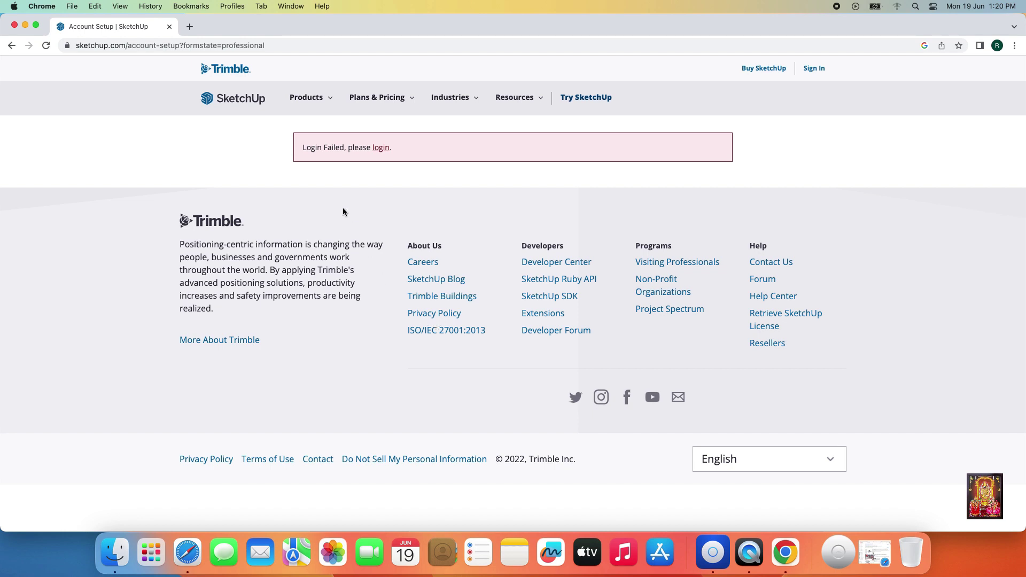
- Log in to Trimble Identity through Sign in with Google, choosing the Google account
click(379, 149)
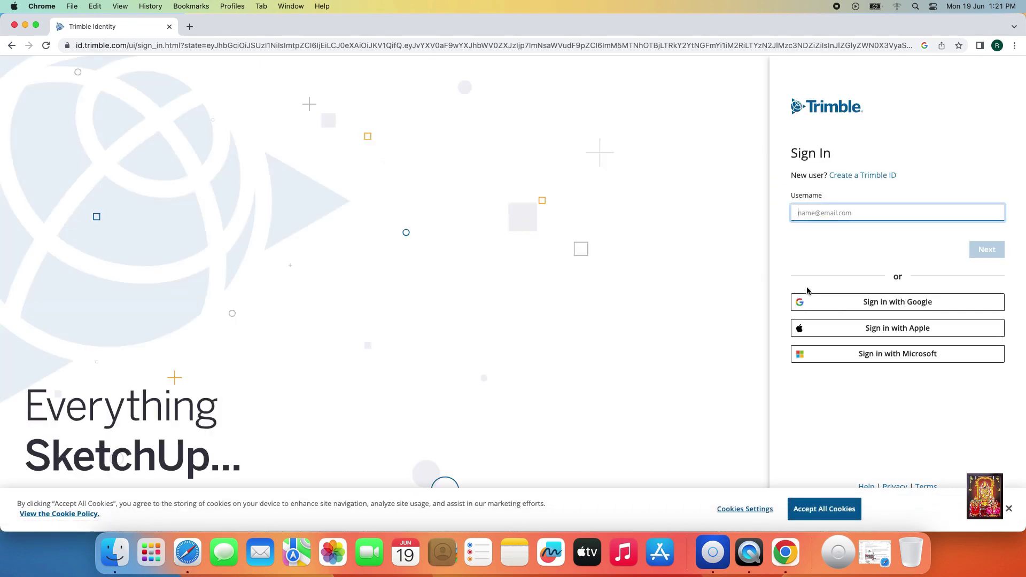
click(886, 307)
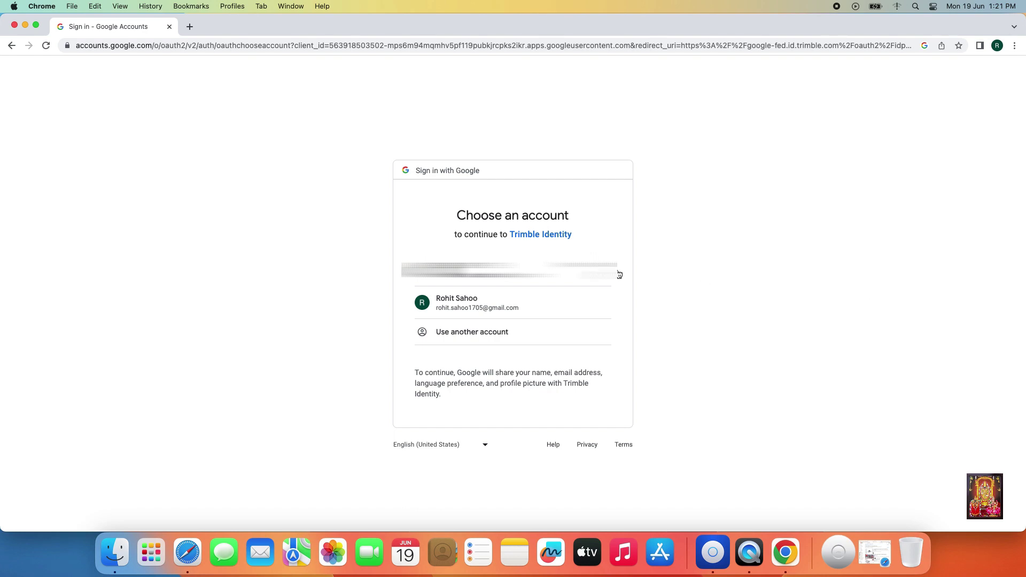
click(470, 304)
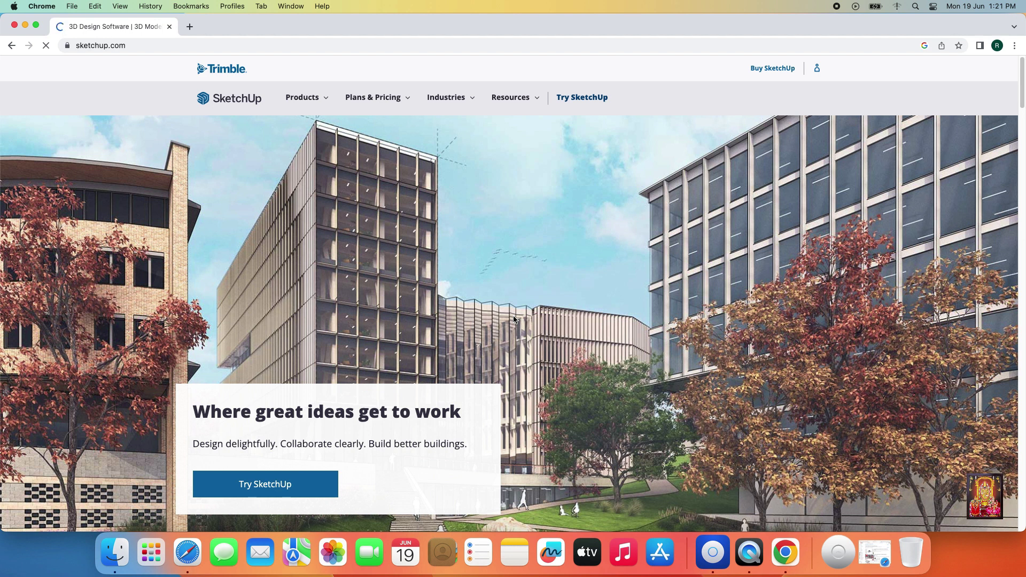
- Go to Try SketchUp and start the 30-day free trial again while signed in
click(255, 484)
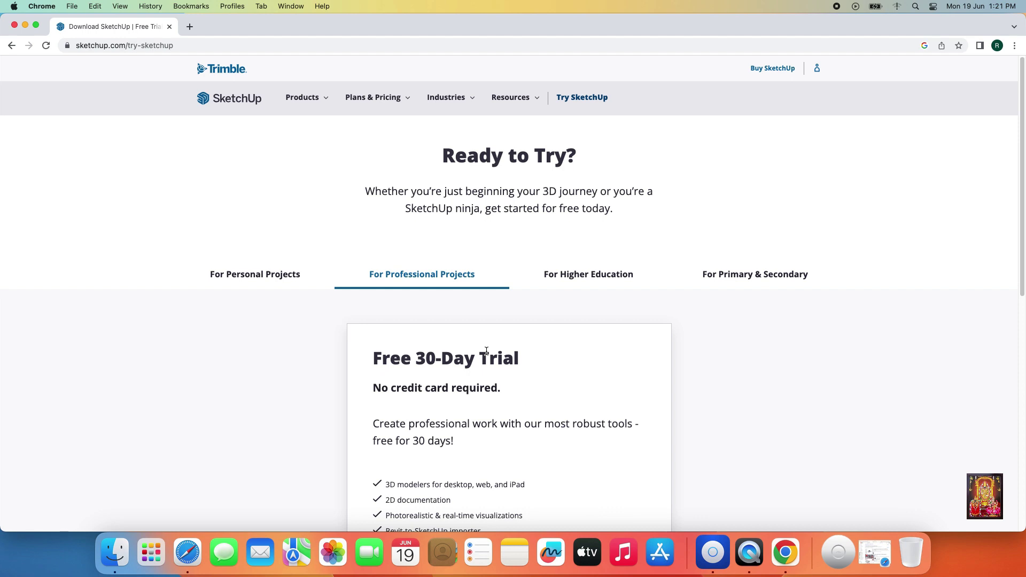
scroll(540, 391, down, 3)
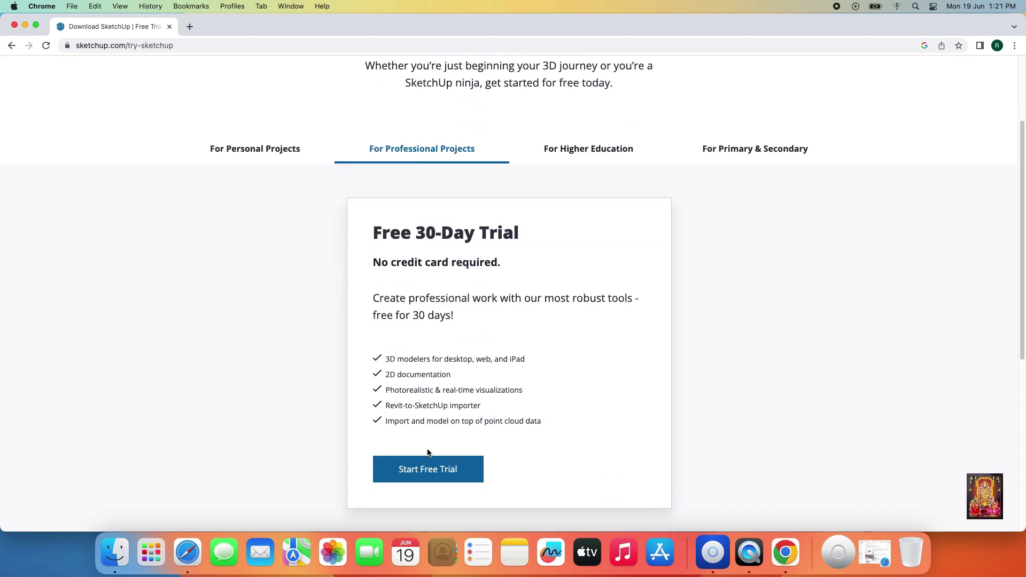
click(425, 472)
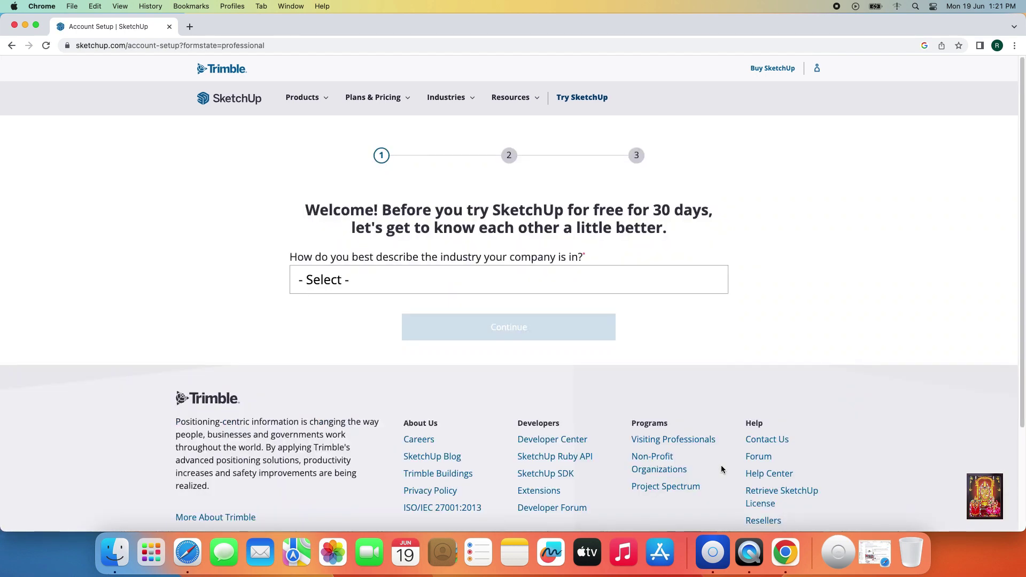
- Set industry Education, specialization Technical and Trade Schools, continue, and pick Other as intended use
click(323, 273)
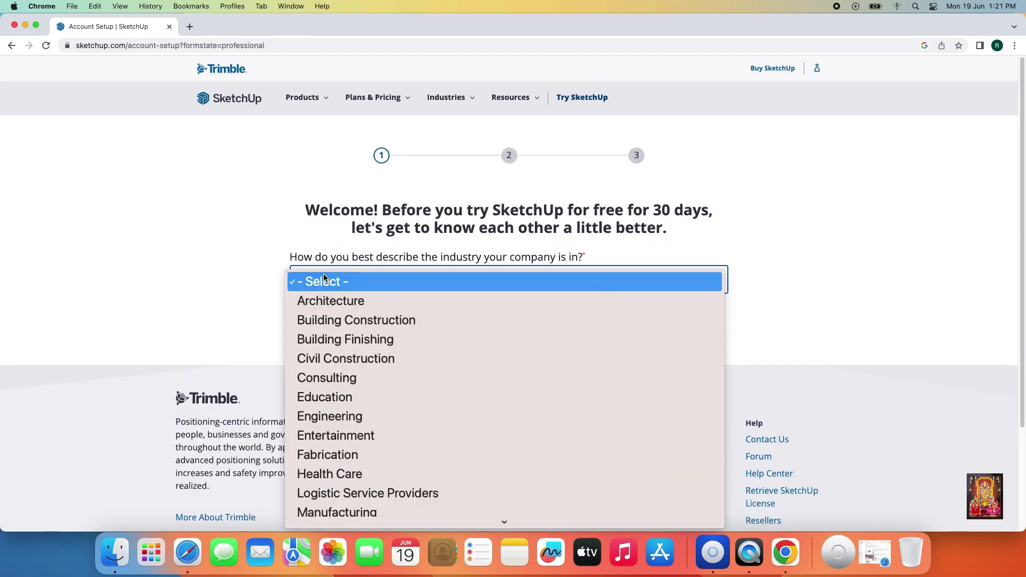
click(345, 401)
click(331, 339)
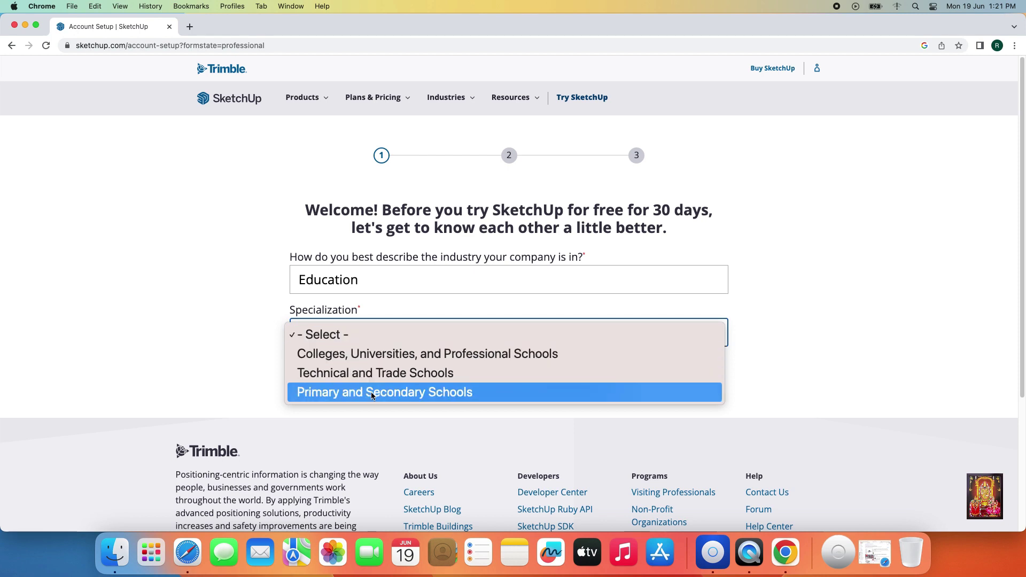
click(353, 373)
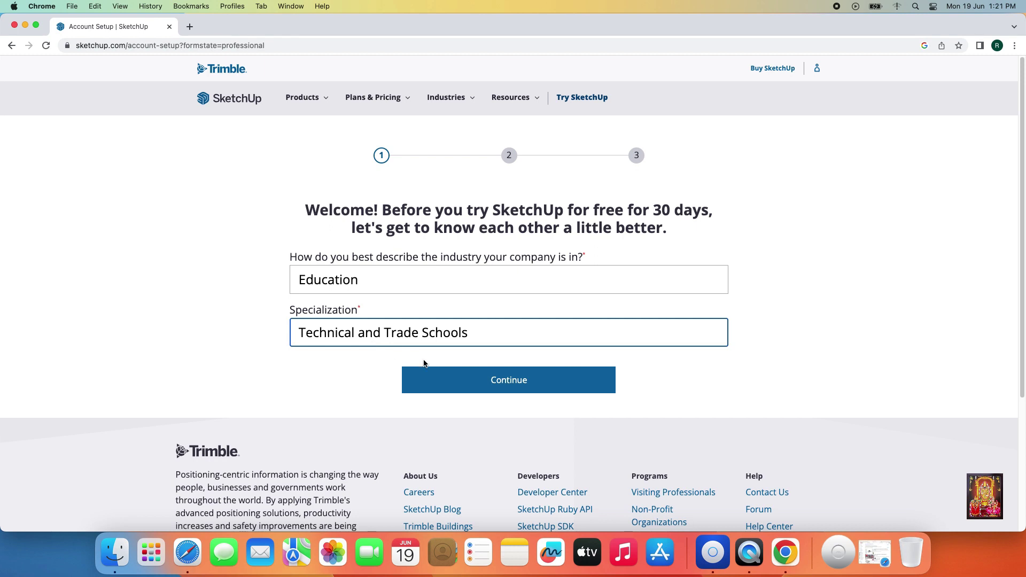
click(516, 383)
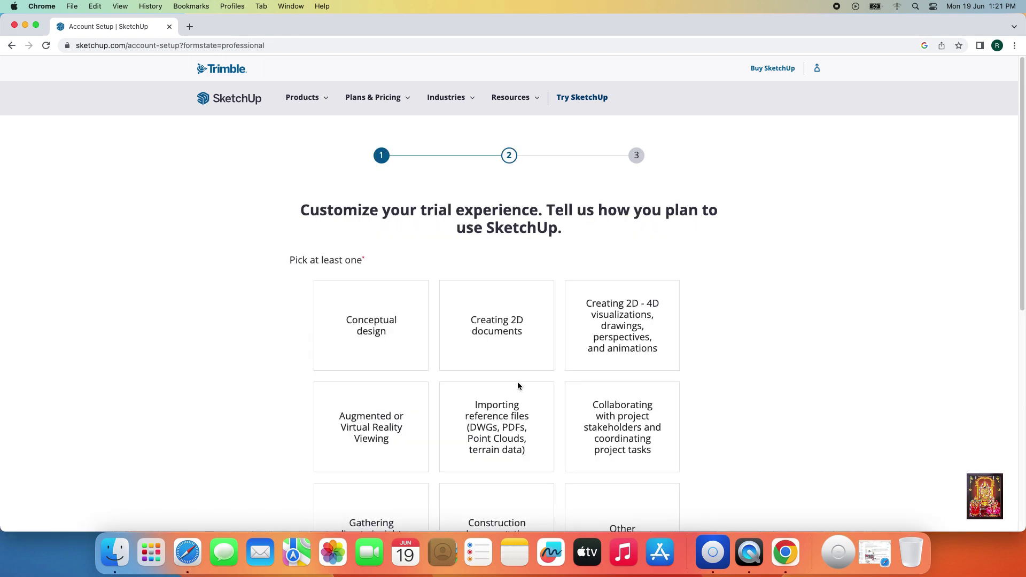
scroll(733, 438, down, 5)
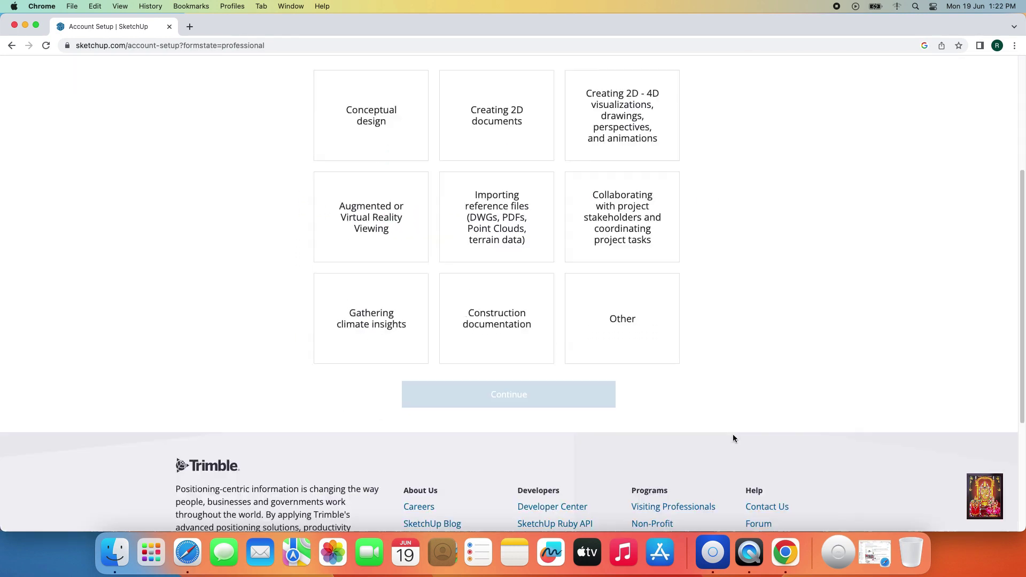
click(630, 317)
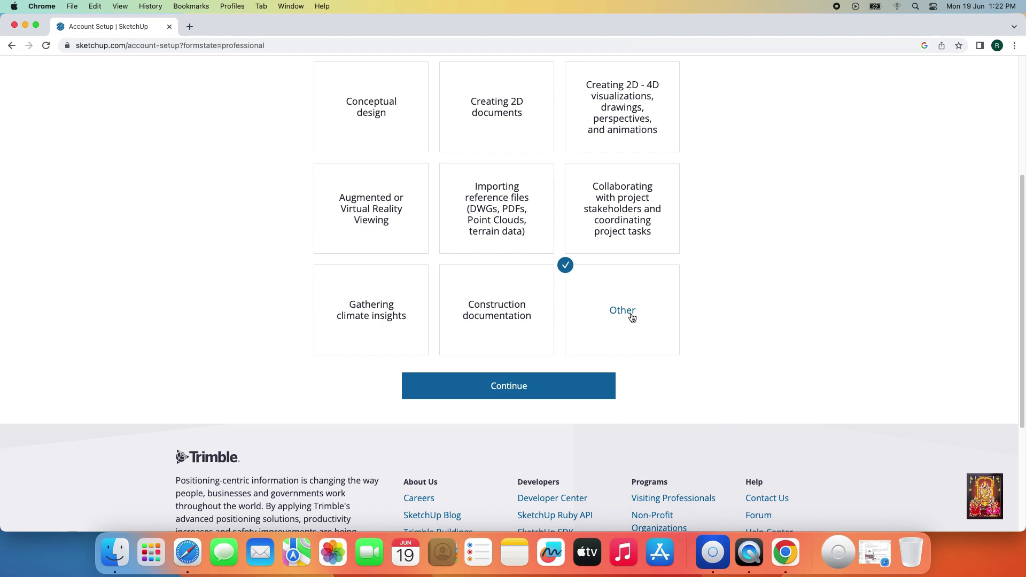
- On the final details step, set company size 1 and job role Information Systems and Technology
click(516, 387)
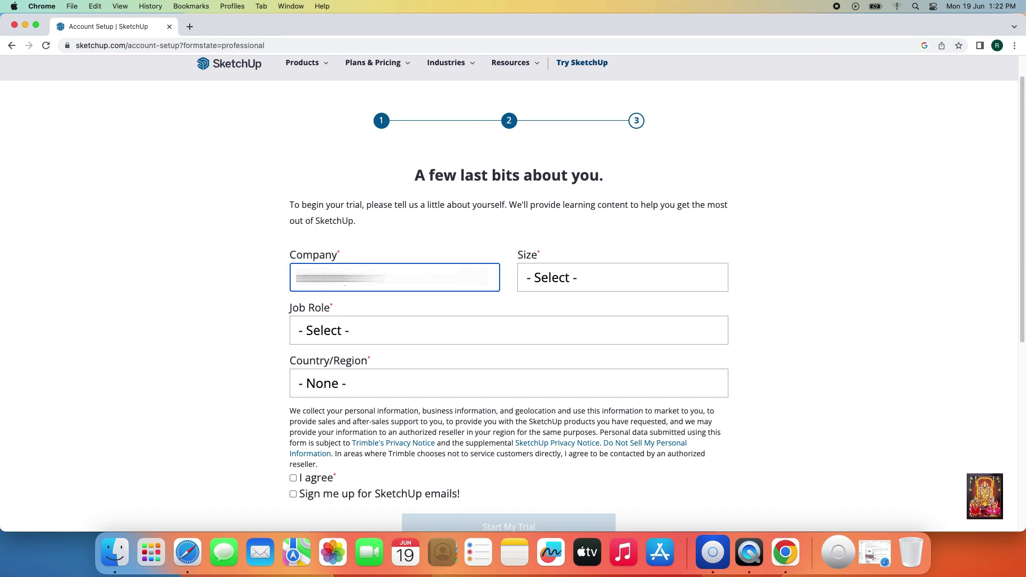
click(559, 280)
click(558, 299)
click(376, 337)
scroll(349, 448, down, 3)
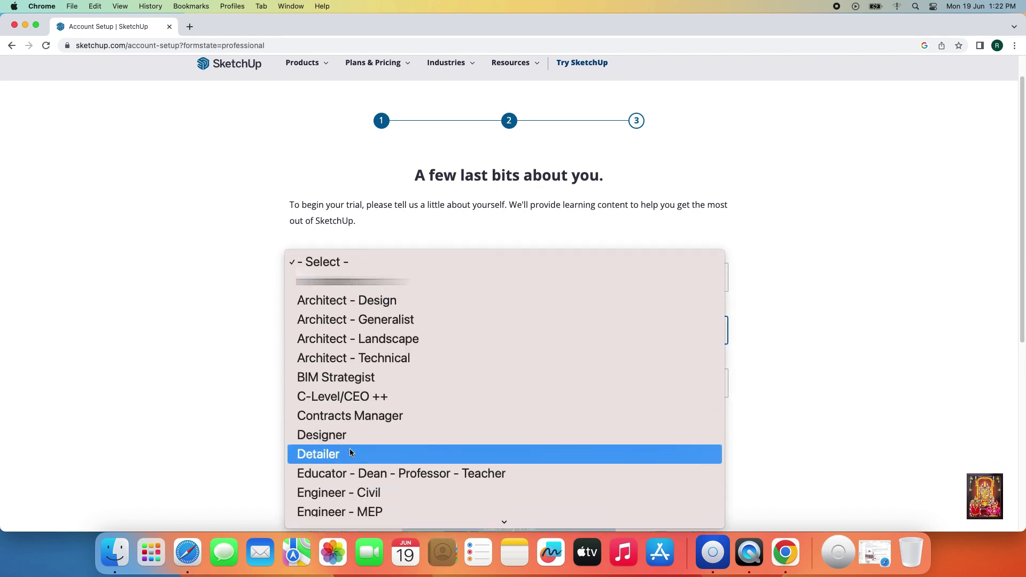
scroll(383, 454, down, 5)
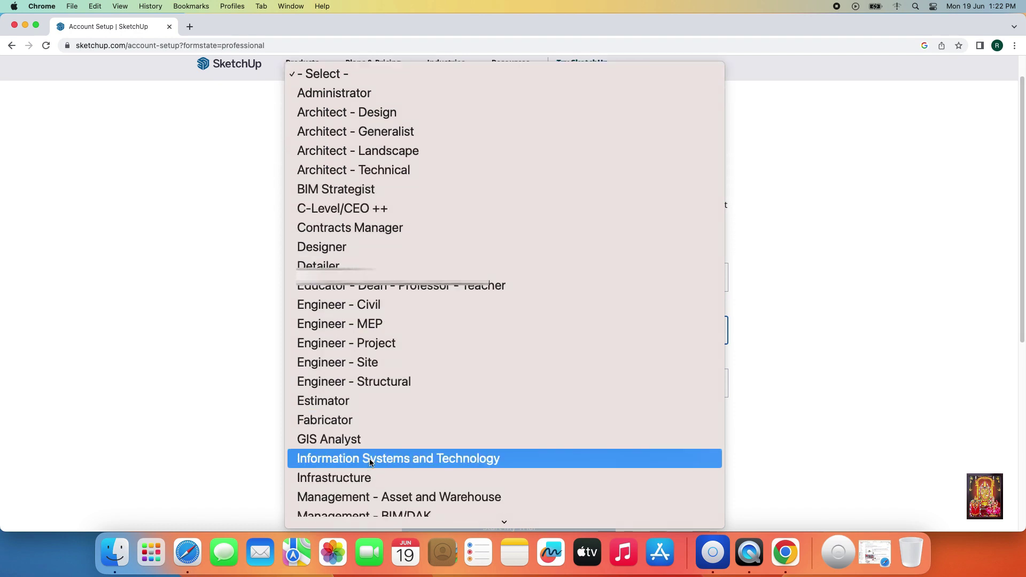
click(372, 459)
- Choose India as the country, agree to the data terms, and submit to start the trial
click(364, 387)
scroll(354, 467, down, 10)
click(354, 506)
click(292, 478)
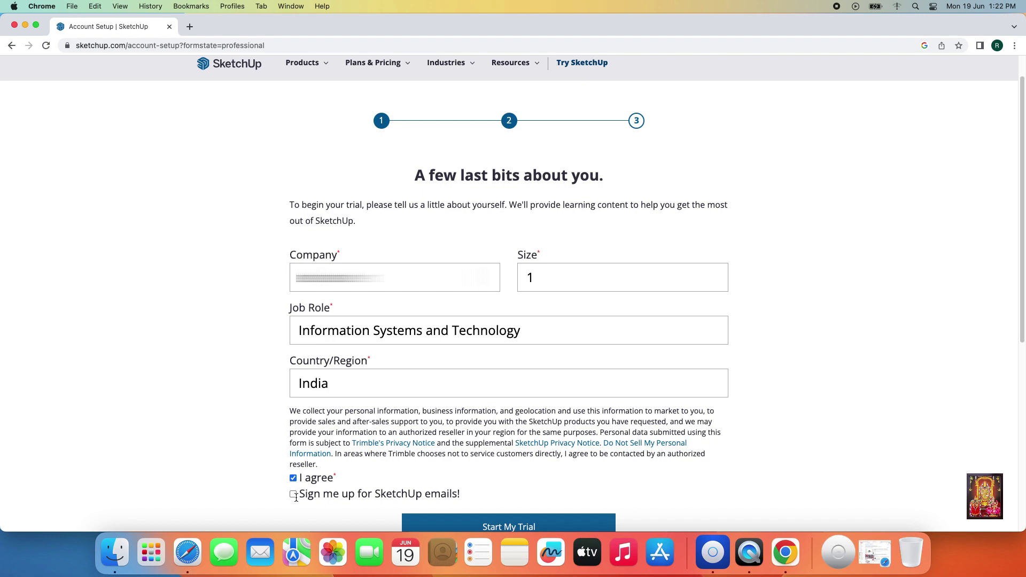
click(509, 527)
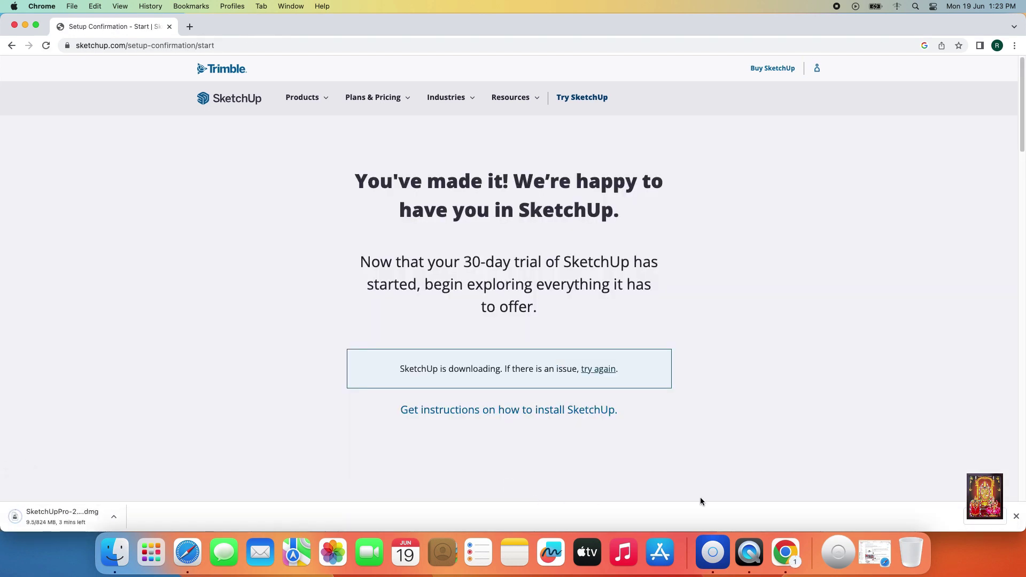
- Show Chrome's downloads list with the finished SketchUpPro-2023-0-418-179.dmg
click(986, 515)
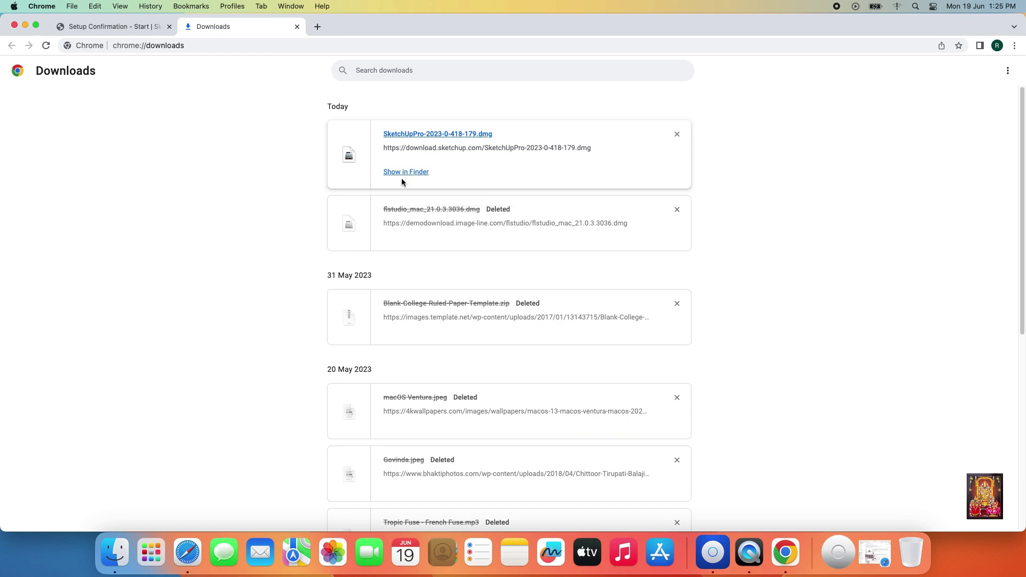
- Close Chrome and show the Downloads folder in a Finder window
click(14, 25)
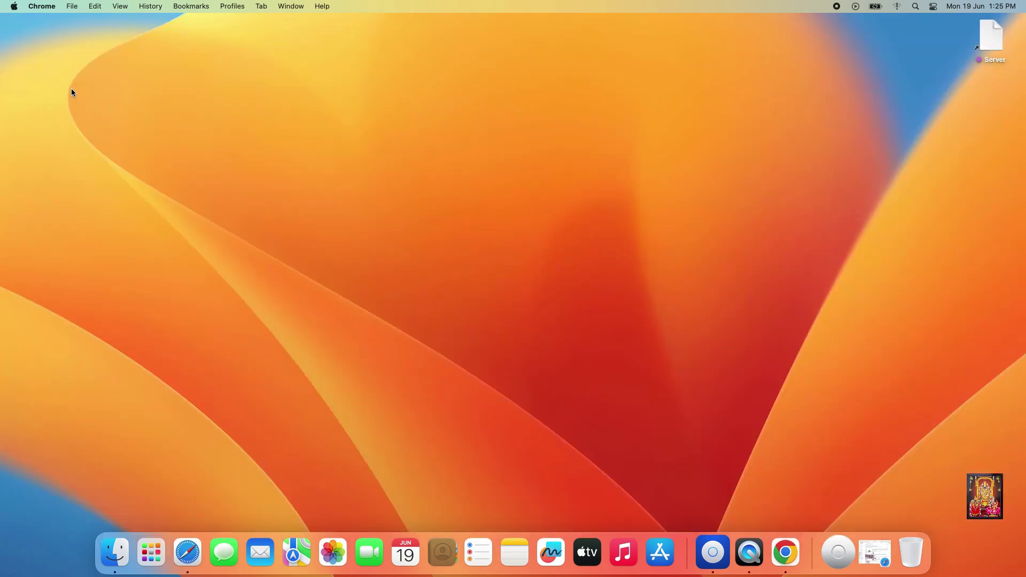
click(114, 552)
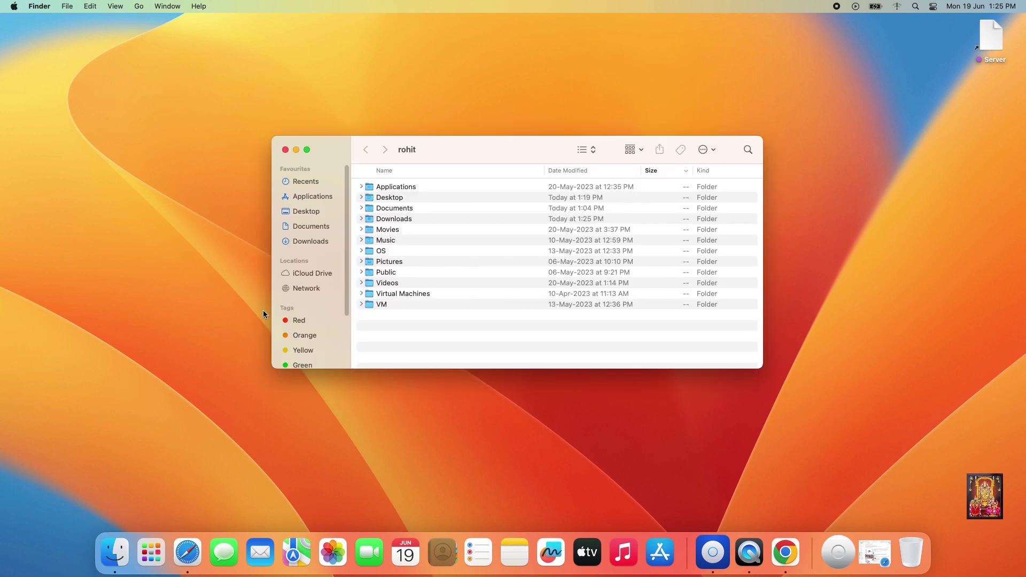
click(314, 242)
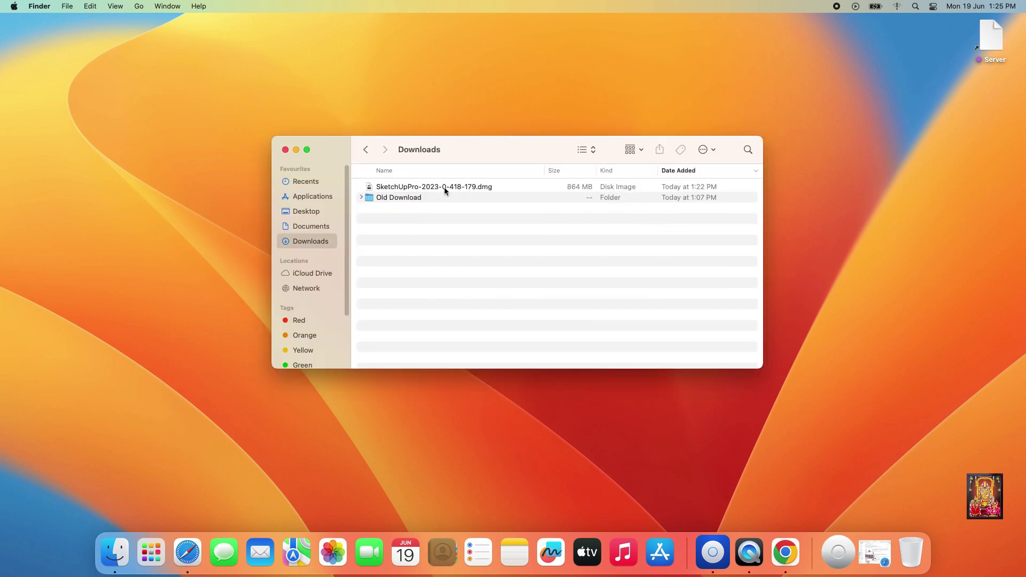
- Mount SketchUpPro-2023-0-418-179.dmg via Open With > DiskImageMounter, then close the Finder window
click(477, 188)
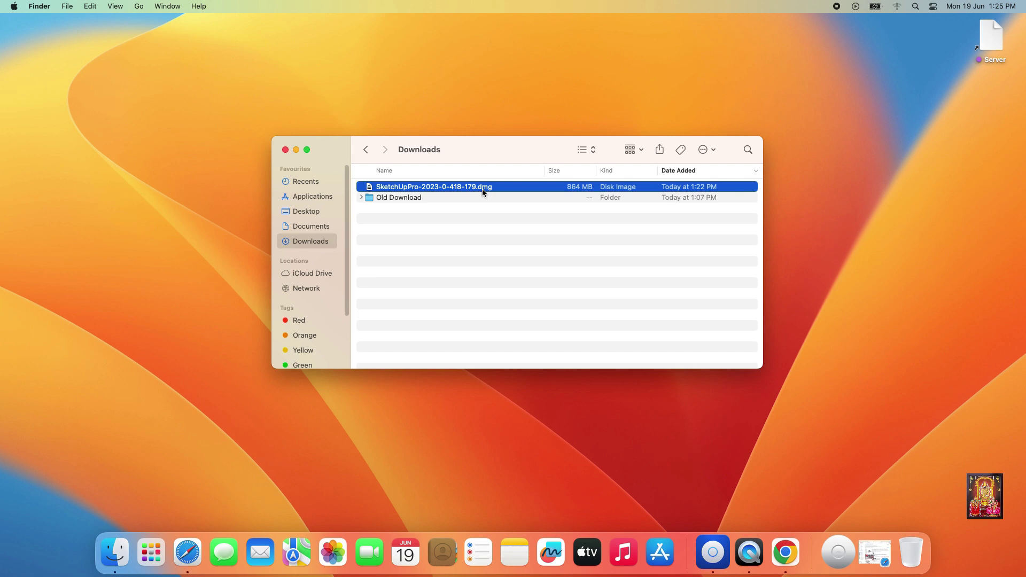
right_click(481, 188)
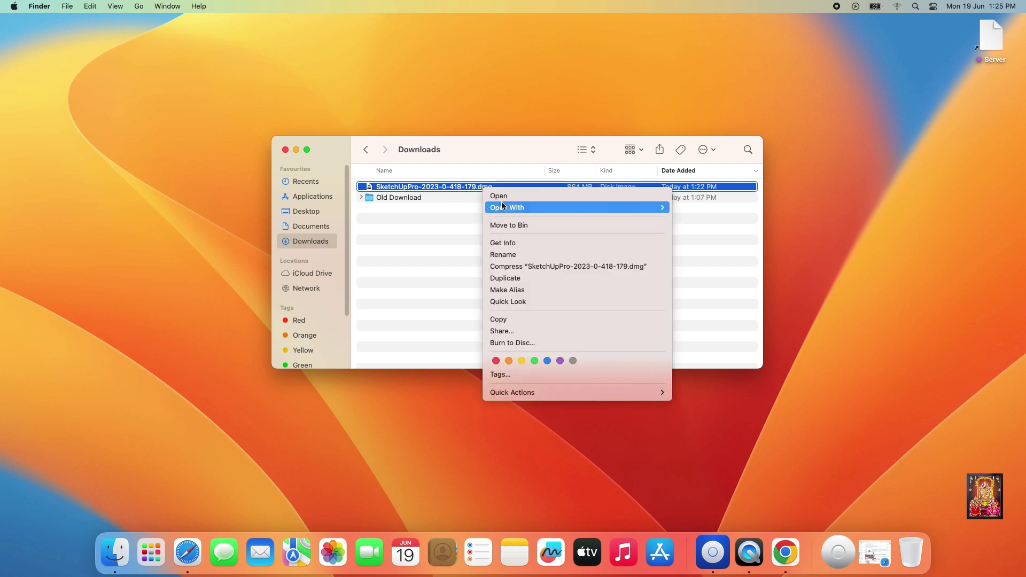
mouse_move(640, 209)
click(716, 208)
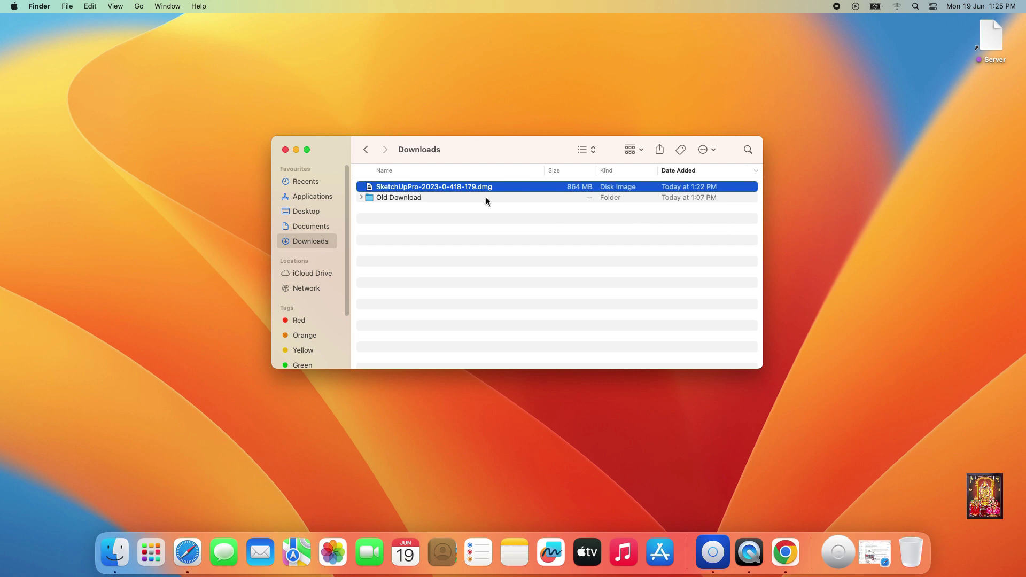
click(285, 150)
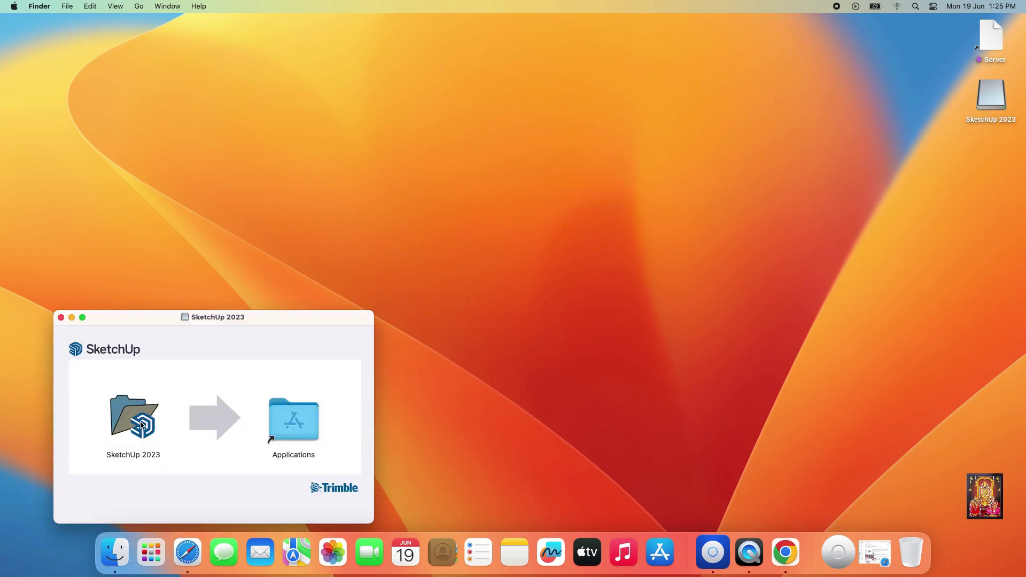
- Drag SketchUp 2023 into the Applications folder and close the installer window
drag(142, 425, 302, 420)
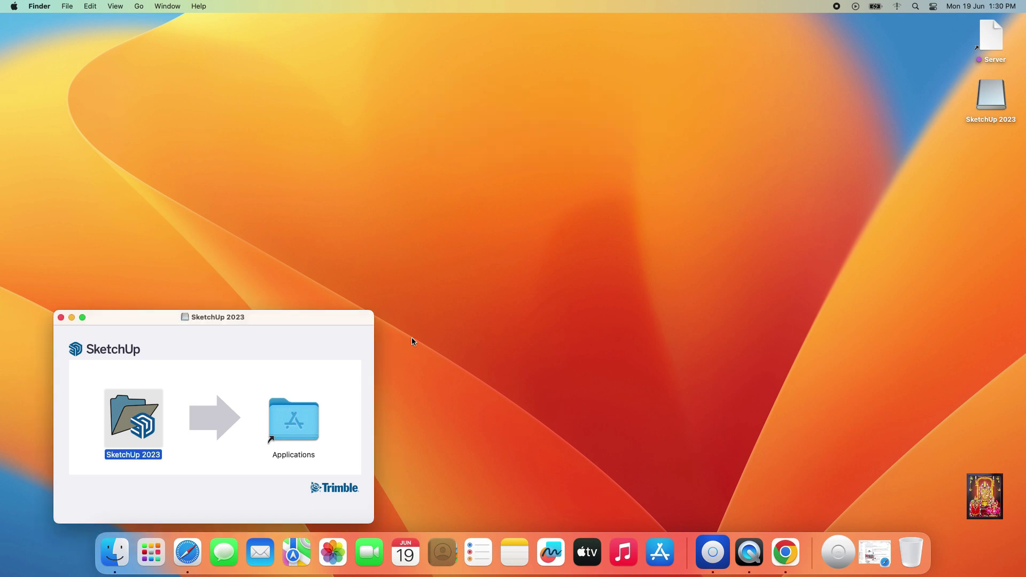
click(61, 318)
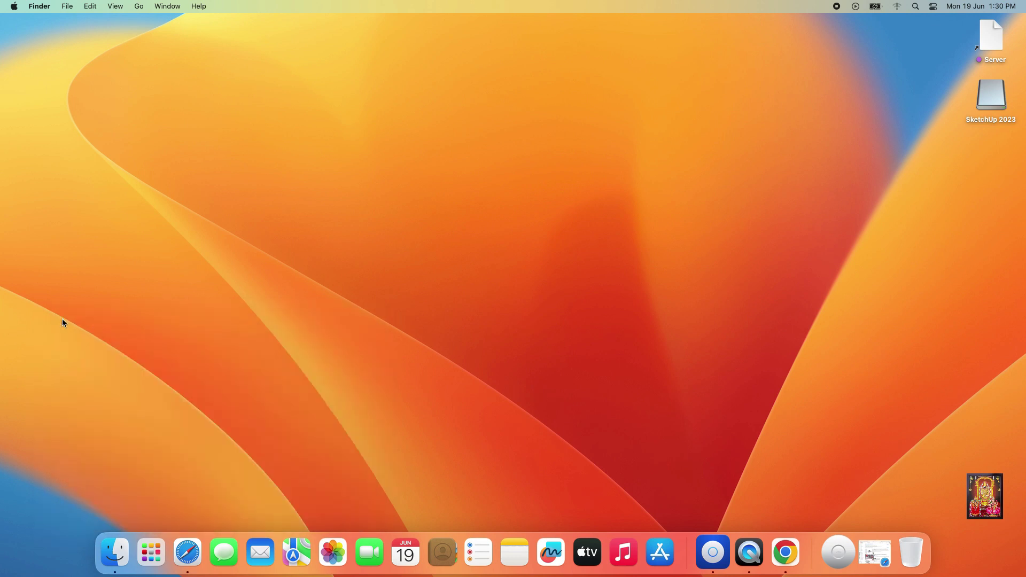
click(151, 552)
- Launch SketchUp from Launchpad page 2, eject the SketchUp 2023 disk, and allow the app to open
click(518, 509)
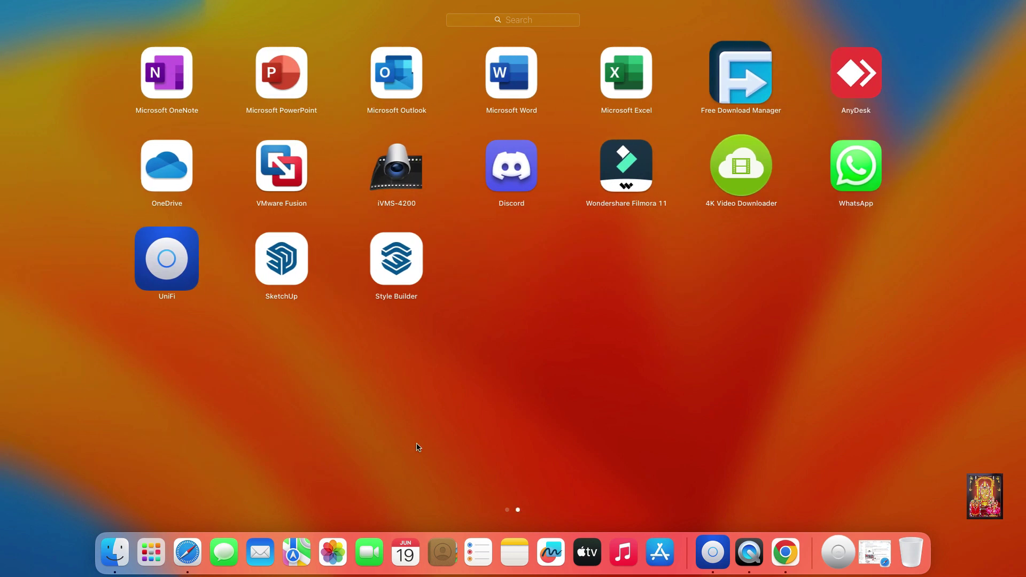
click(288, 259)
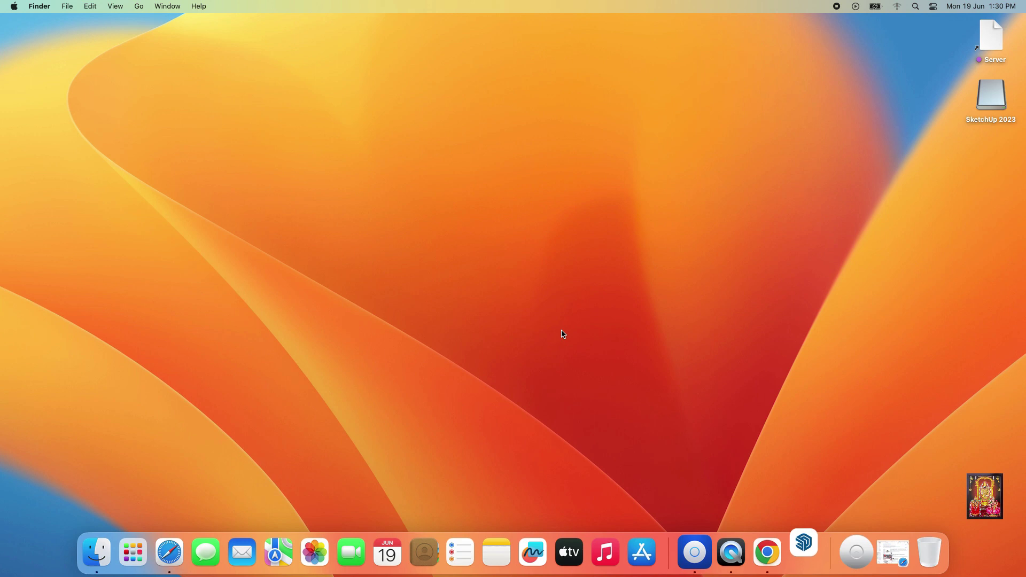
right_click(980, 97)
click(939, 120)
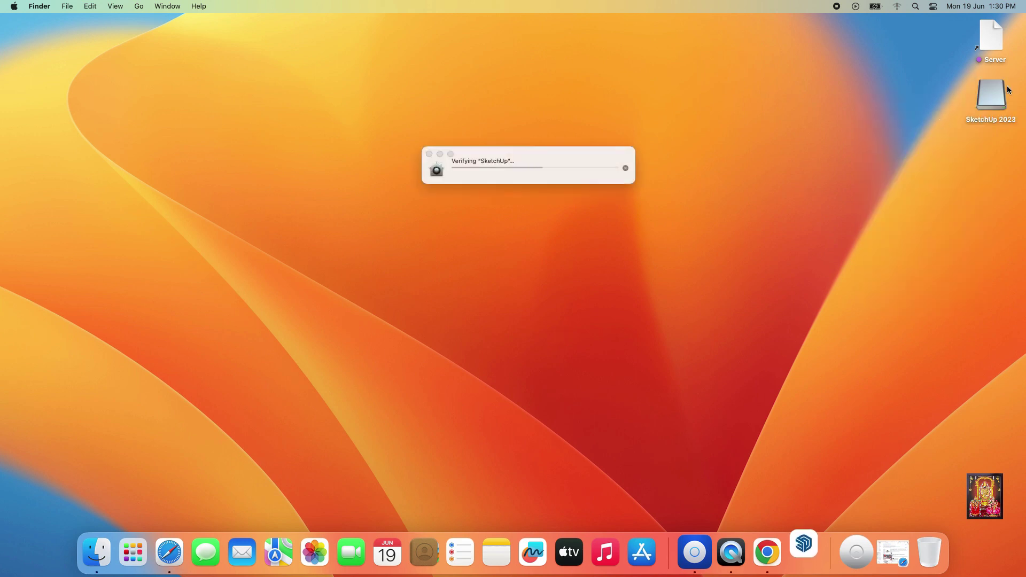
right_click(989, 89)
click(939, 115)
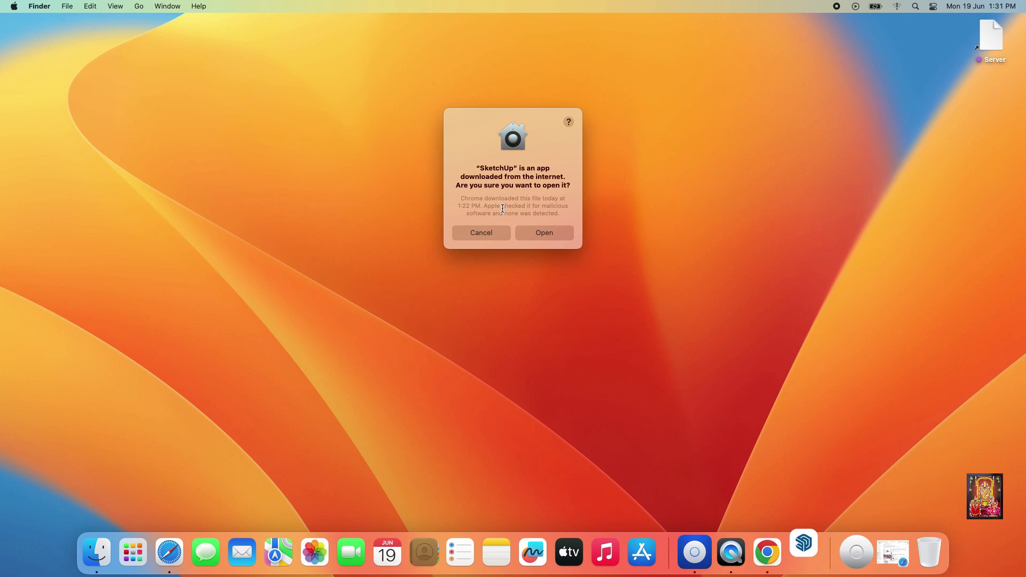
click(554, 233)
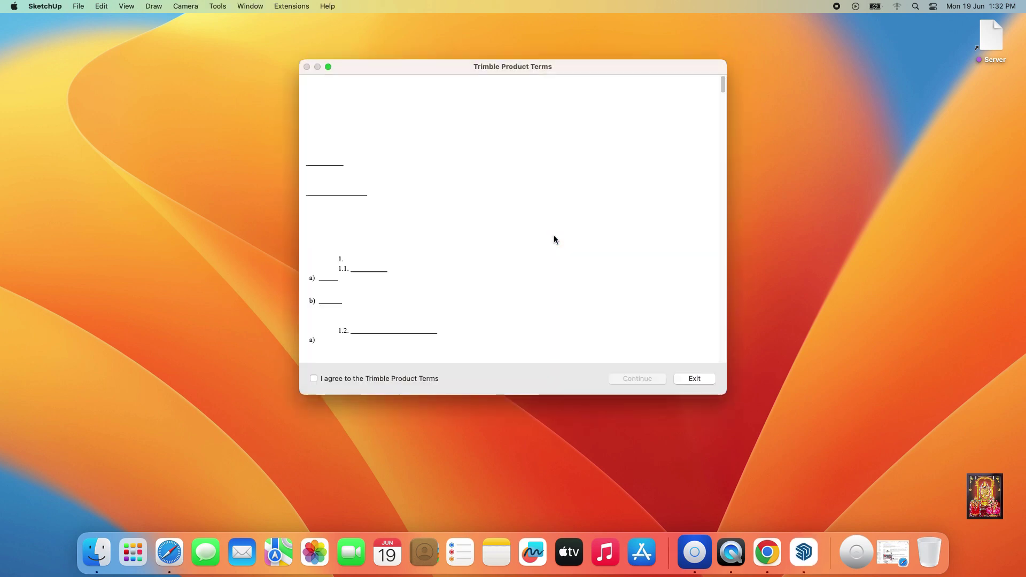
- Tick 'I agree to the Trimble Product Terms' and continue past the agreement
click(398, 378)
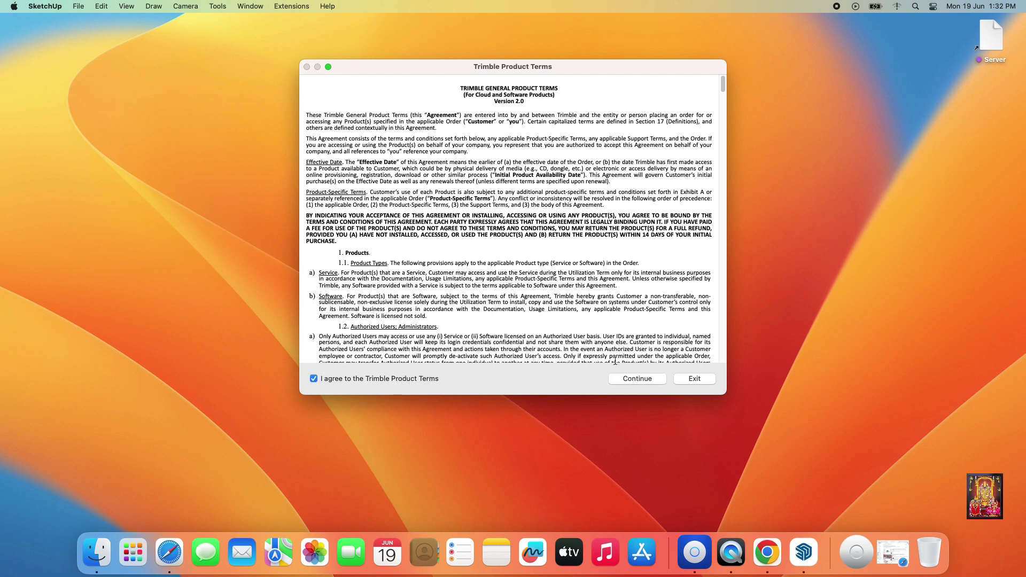
click(626, 379)
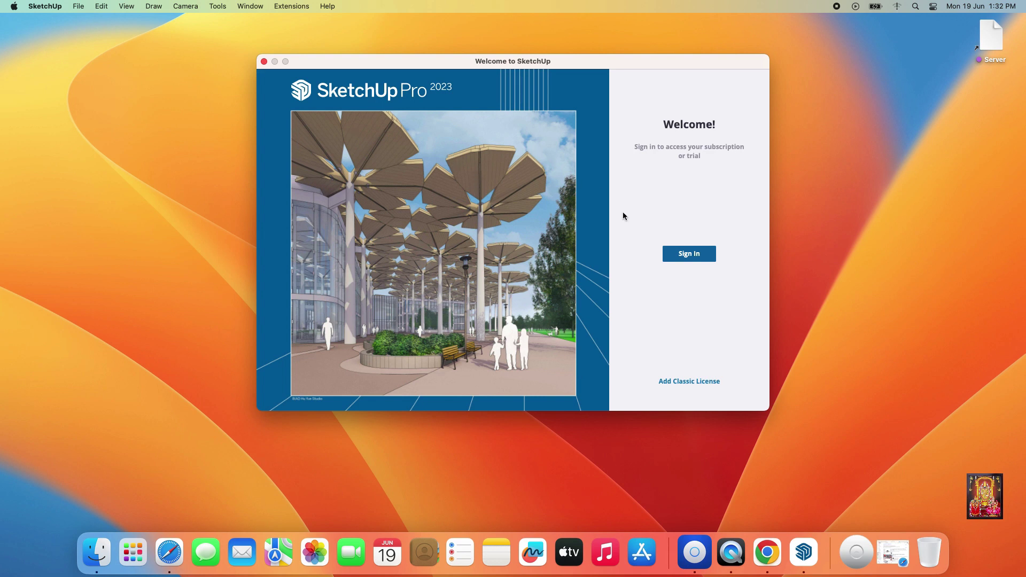
- Sign in to SketchUp with a Google account in Safari, then close Safari
click(693, 254)
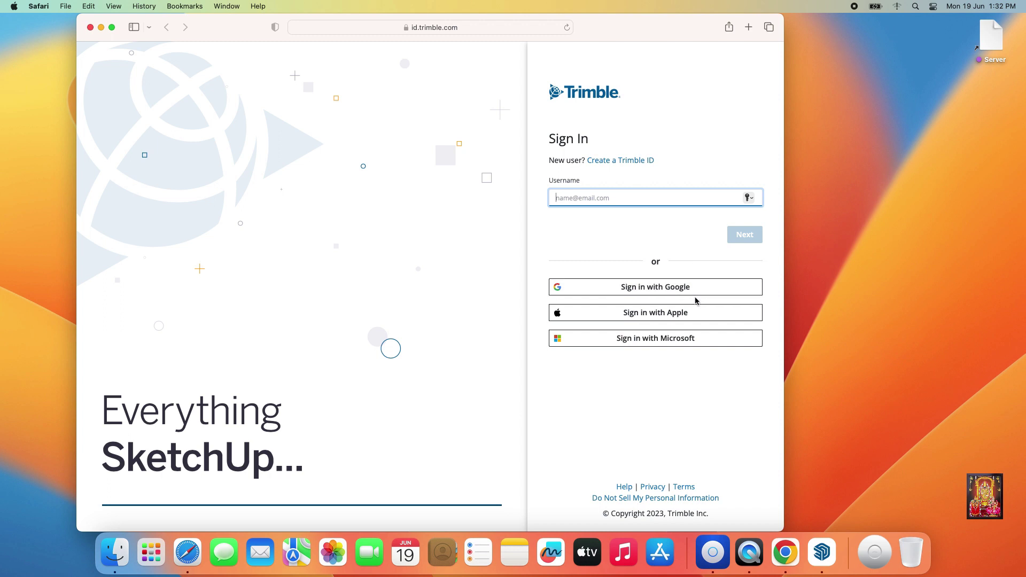
click(649, 289)
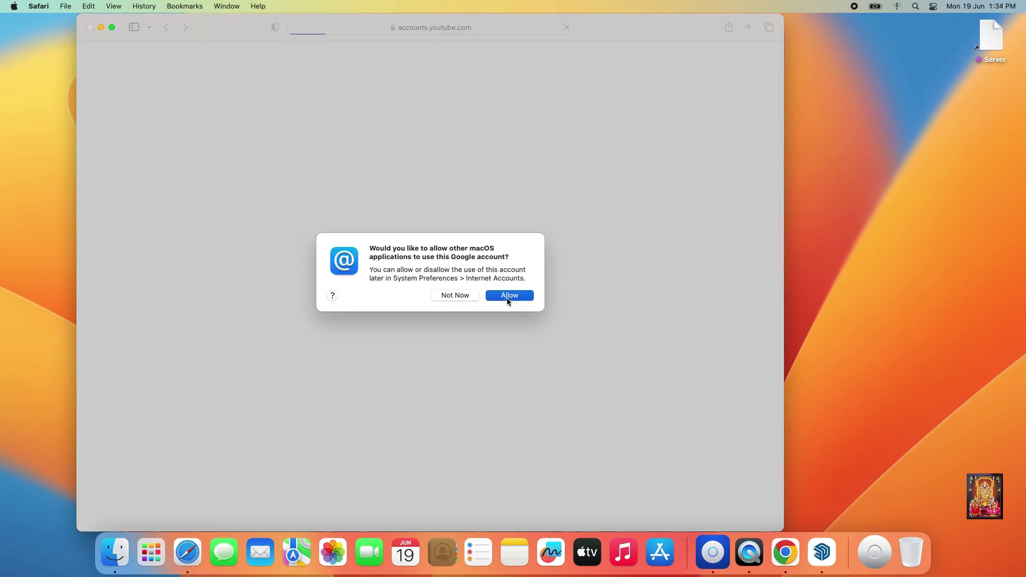
click(507, 297)
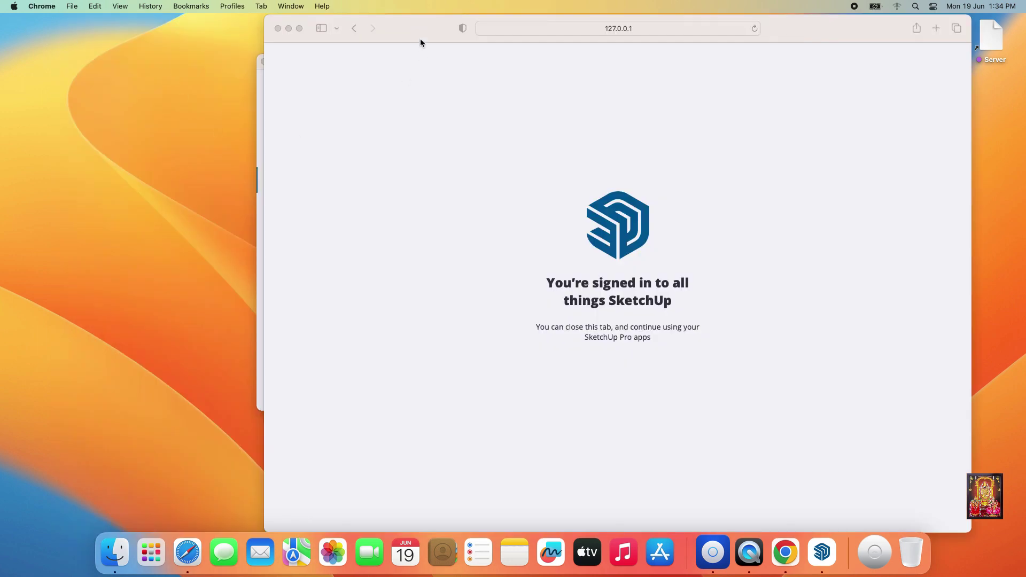
drag(421, 43, 488, 75)
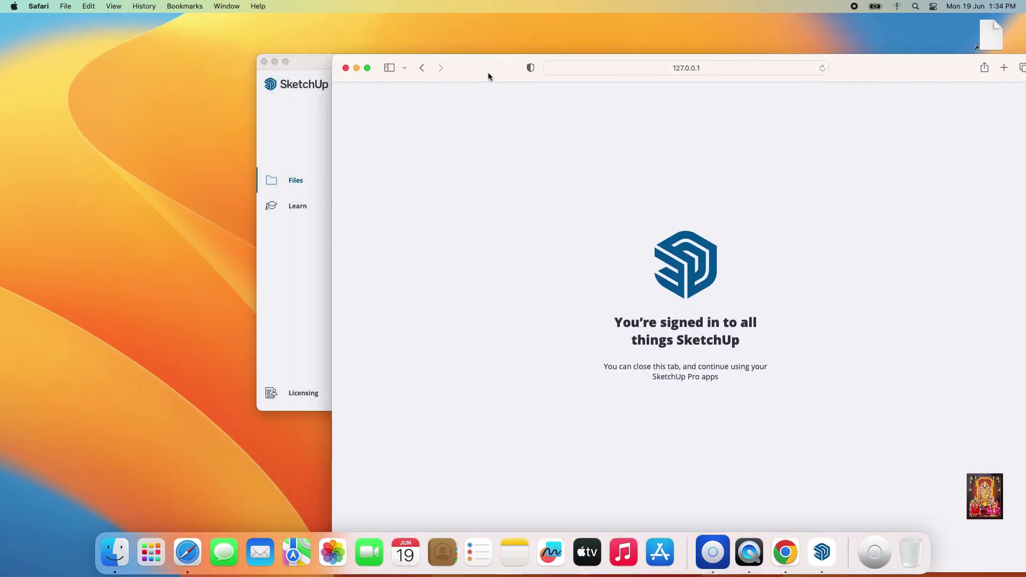
click(357, 75)
click(384, 66)
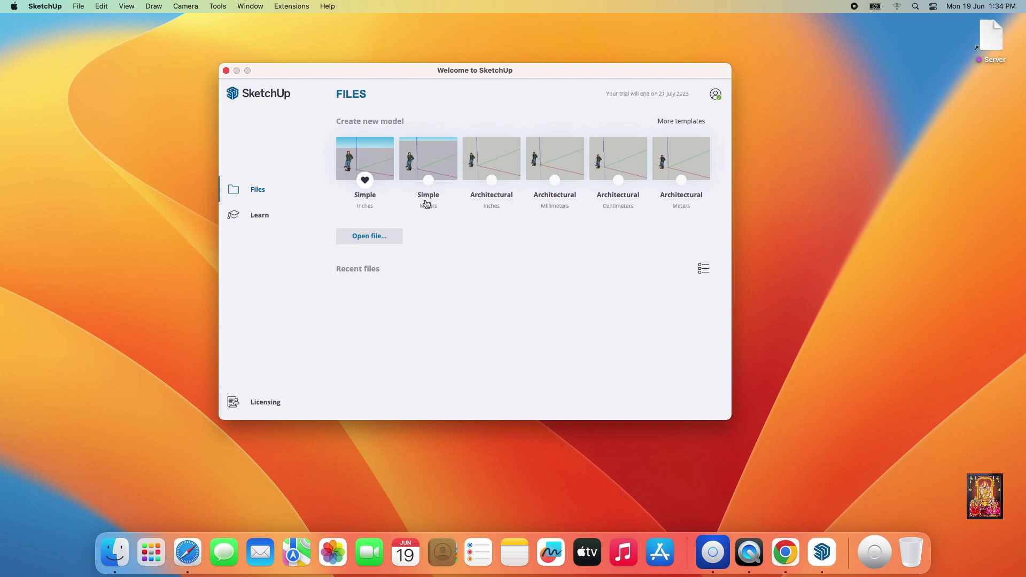
- Open the Simple (Inches) template as a new model and dismiss the Welcome to SketchUp window
click(373, 172)
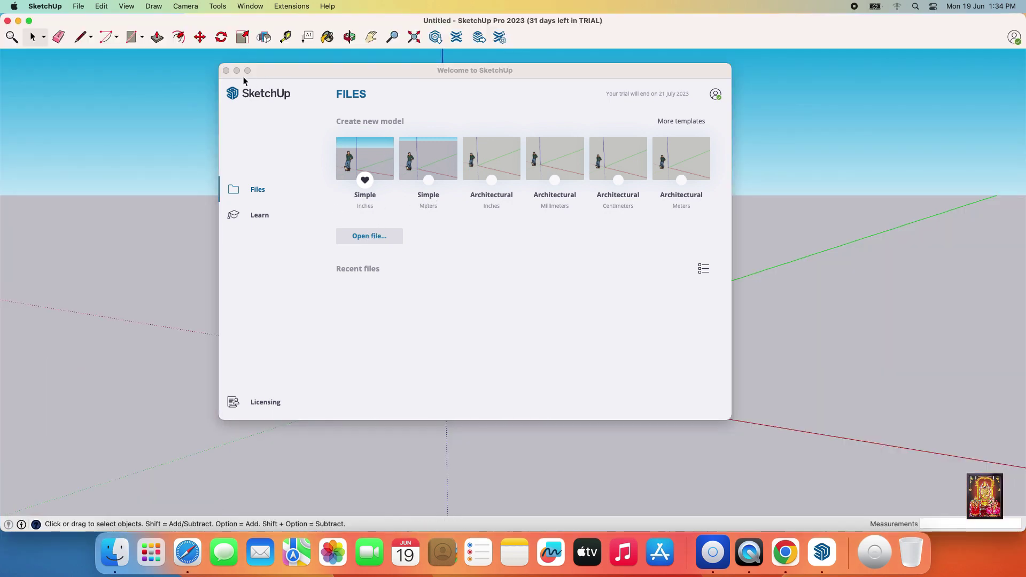
click(226, 70)
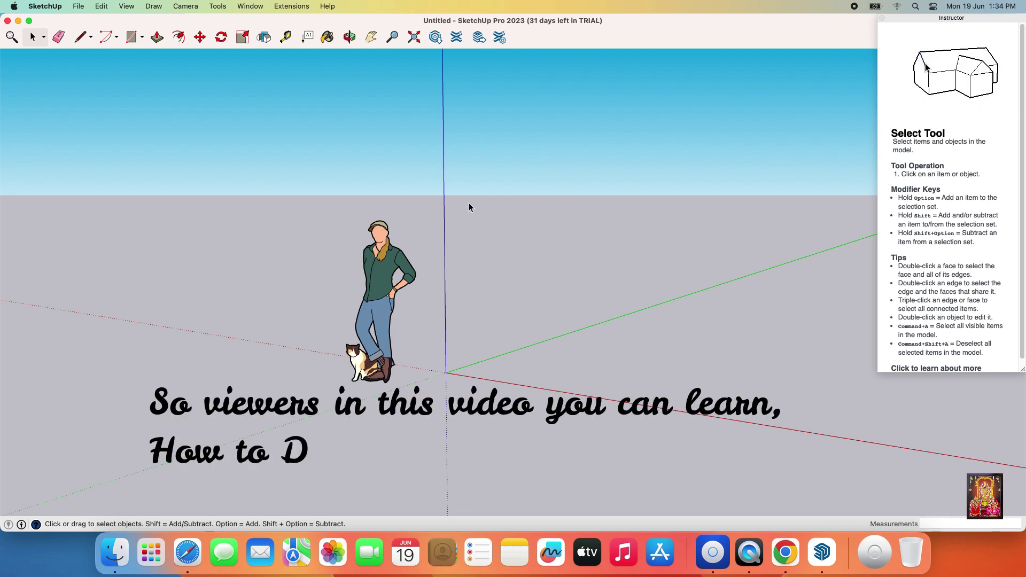
drag(454, 182, 754, 340)
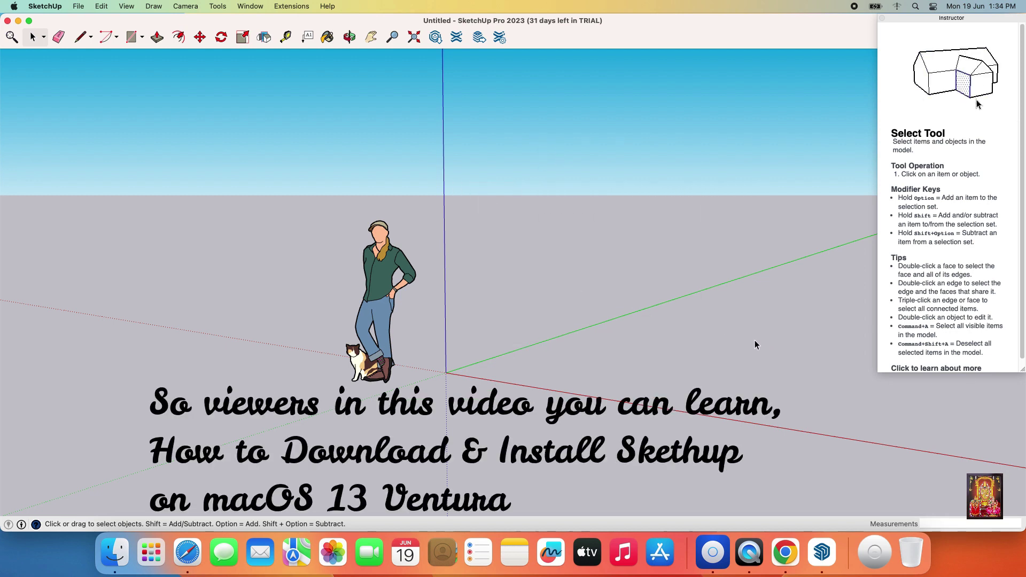